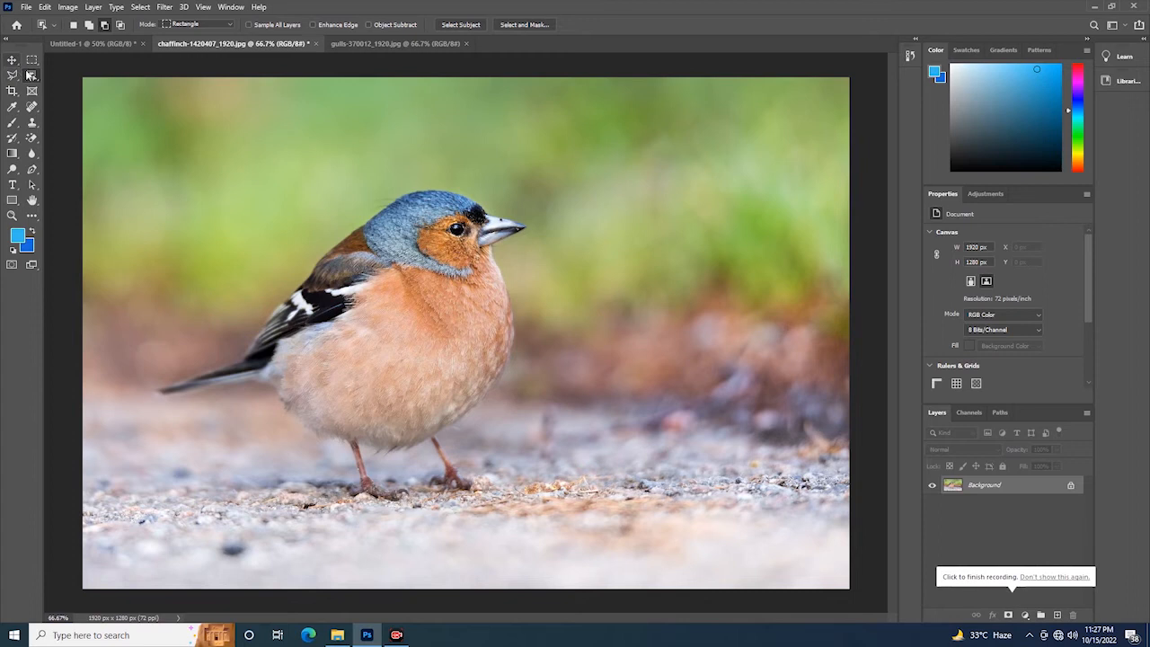
- Select the whole chaffinch with the Object Selection Tool in Rectangle mode and try subtracting a rectangle around its tail
left_click(11, 60)
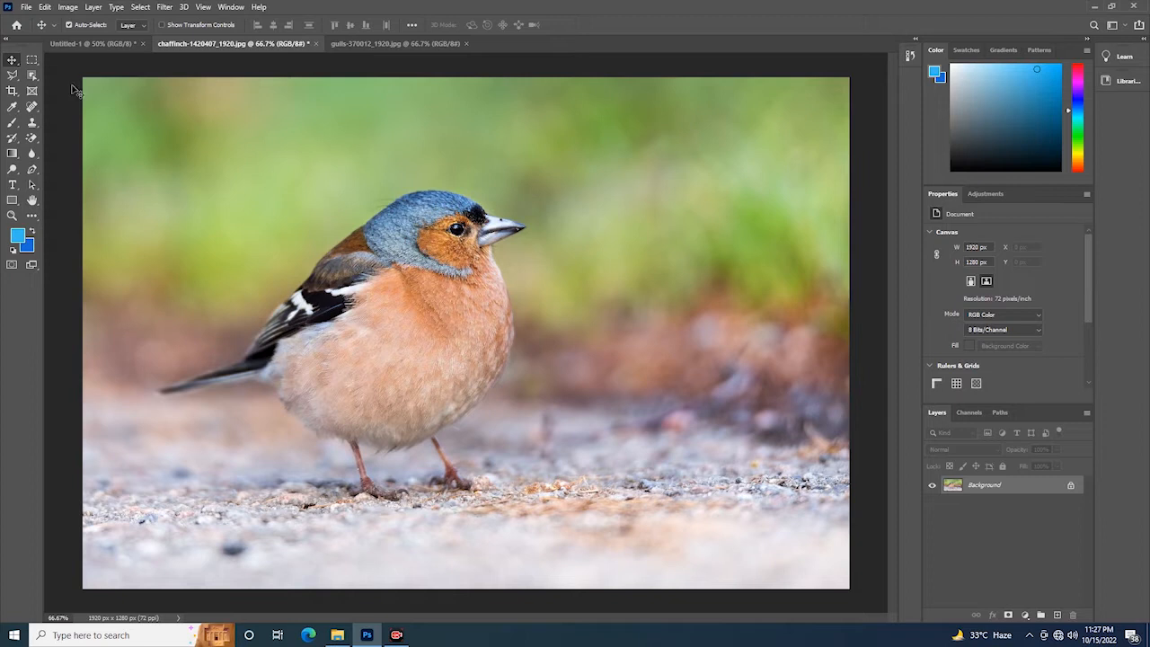
left_click(32, 77)
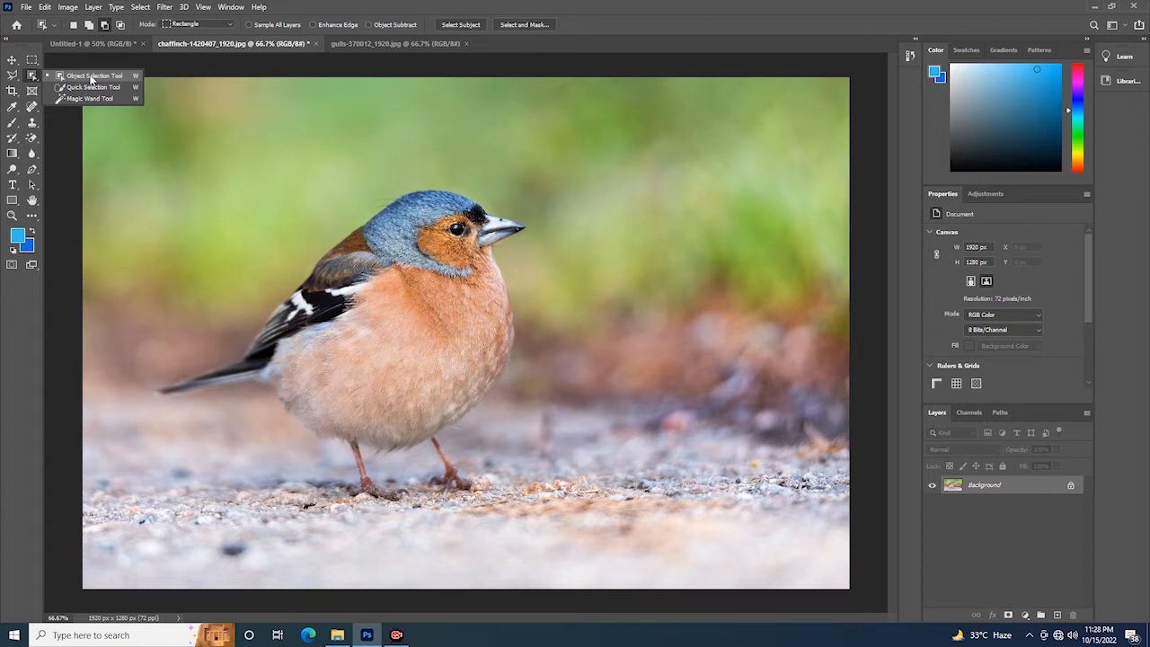
left_click(91, 77)
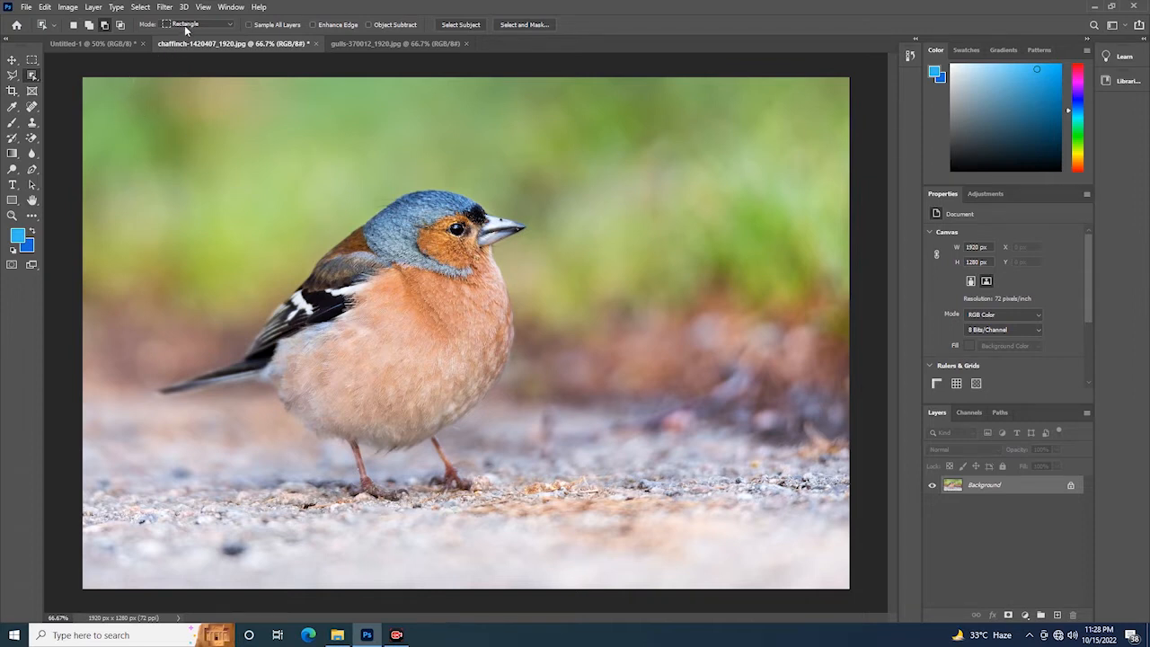
left_click_drag(121, 97, 612, 562)
key("ctrl+d")
left_click(89, 24)
left_click_drag(111, 107, 690, 556)
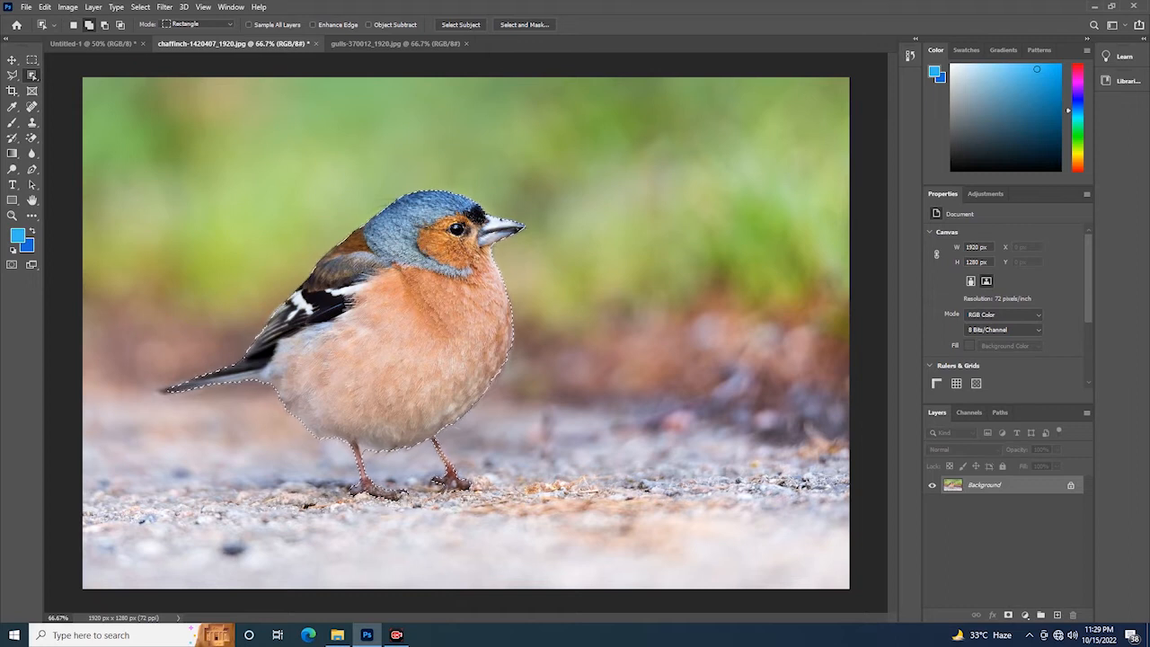
left_click(105, 26)
left_click_drag(140, 322, 249, 442)
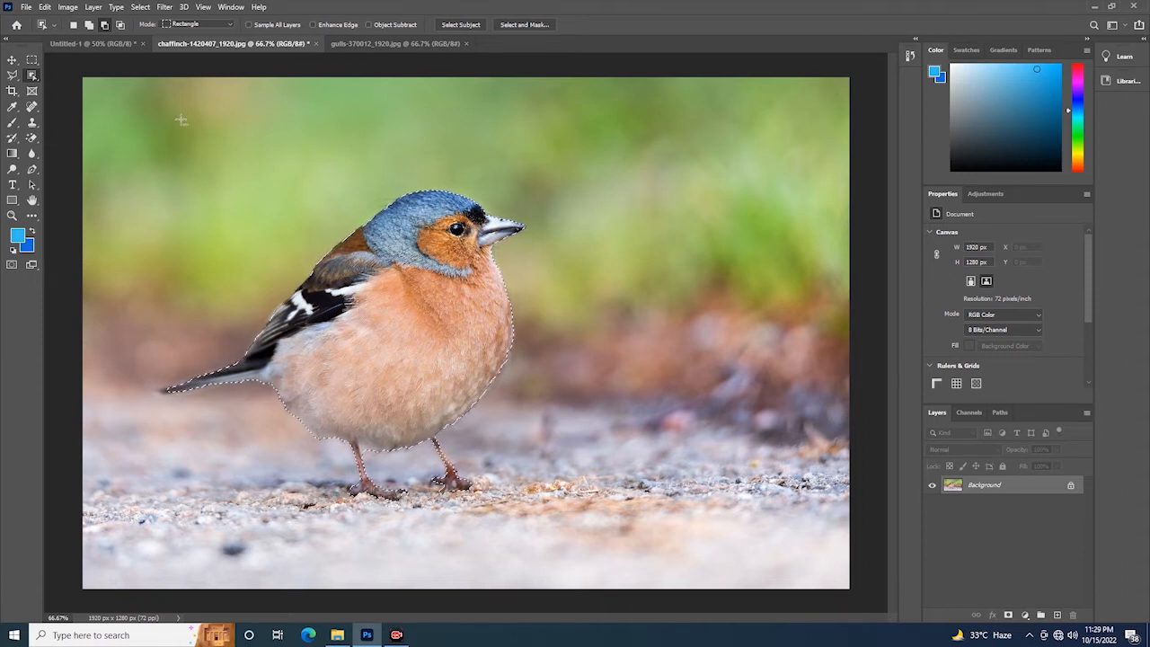
- Paste the selected chaffinch into the blue Untitled-1 document and move it toward the canvas's lower left
left_click(119, 45)
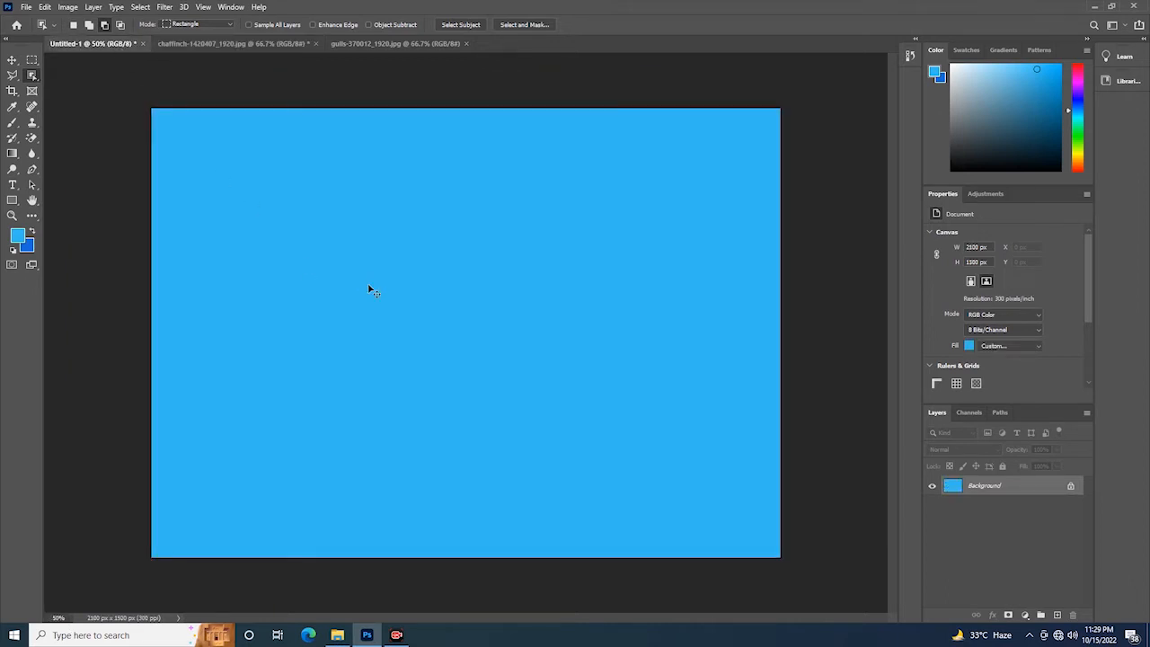
key("ctrl+v")
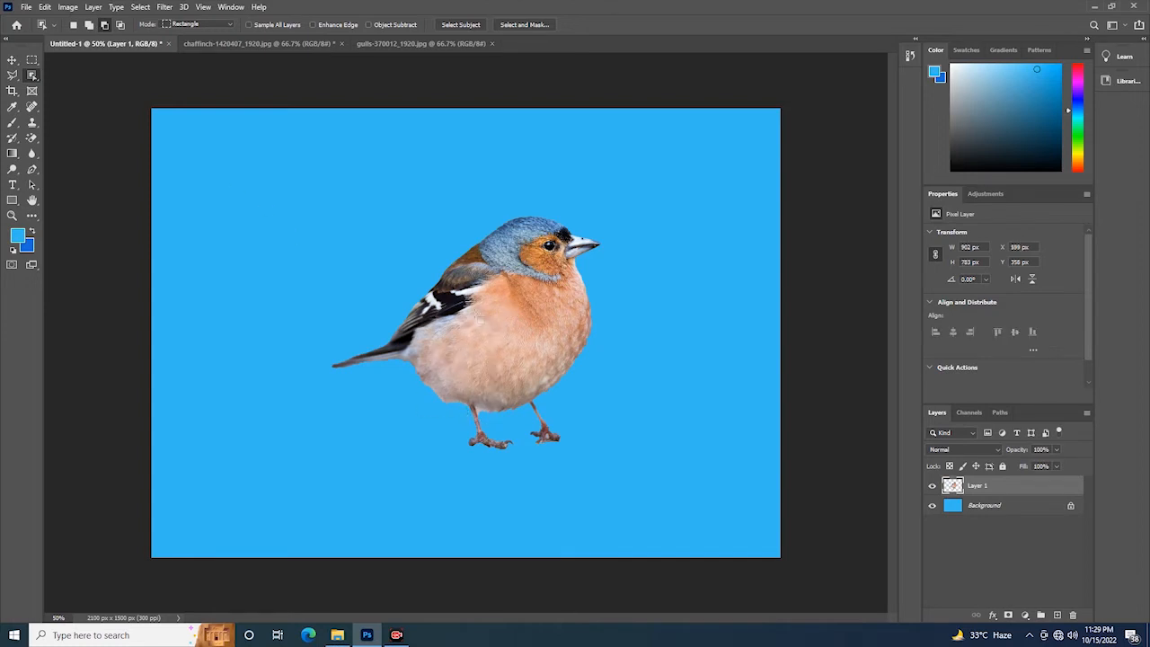
left_click(12, 60)
left_click_drag(510, 325, 431, 445)
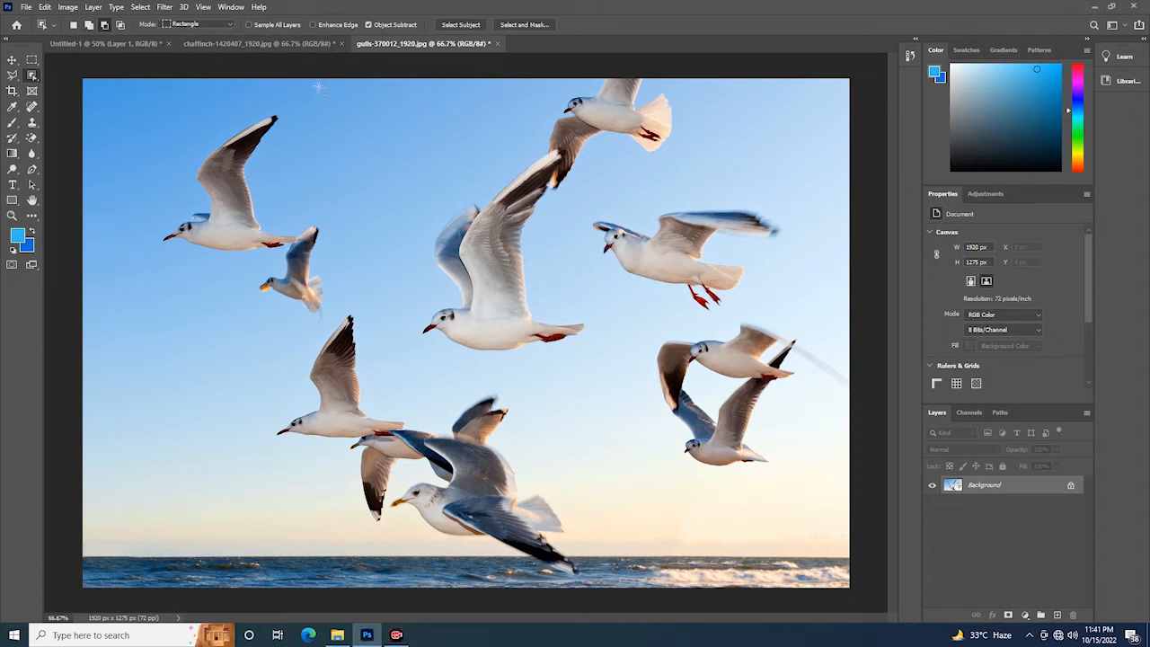
- In the gulls photo, add the upper-left gull, the large central gull and the upper-right gull to one selection
left_click(89, 25)
mouse_move(149, 100)
left_mouse_down()
mouse_move(302, 238)
mouse_move(296, 260)
left_mouse_up()
left_click_drag(407, 174, 605, 380)
left_click_drag(587, 200, 802, 311)
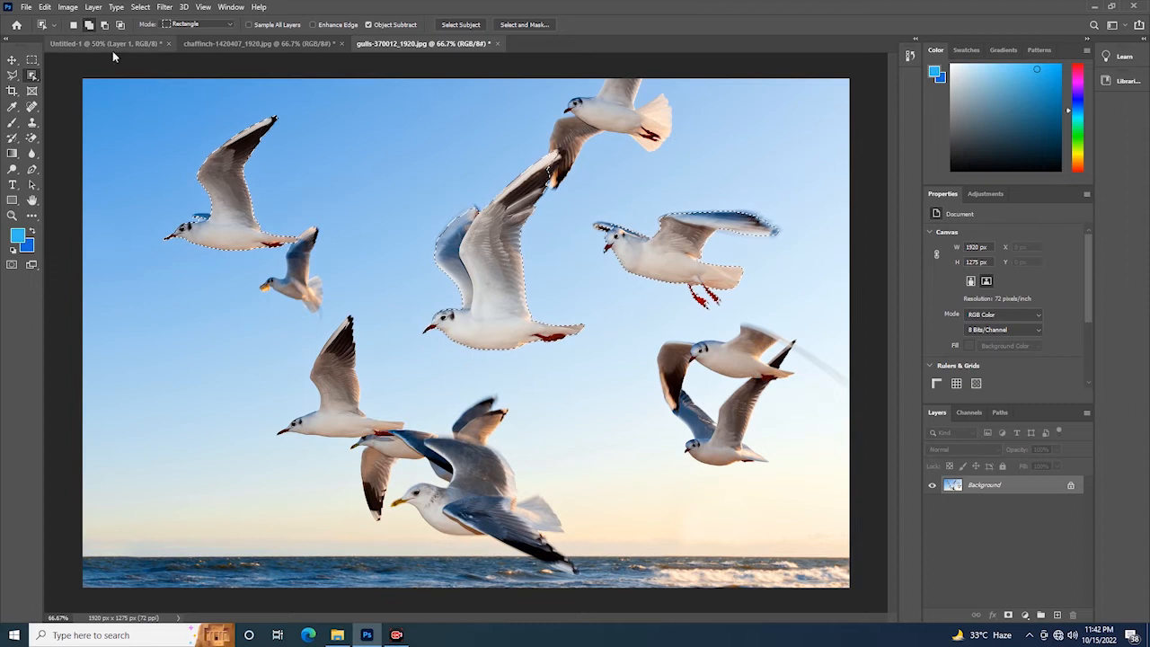
- Clear the gull selection, select the upper-left gull and the large central gull in turn as new selections, and deselect
left_click(73, 24)
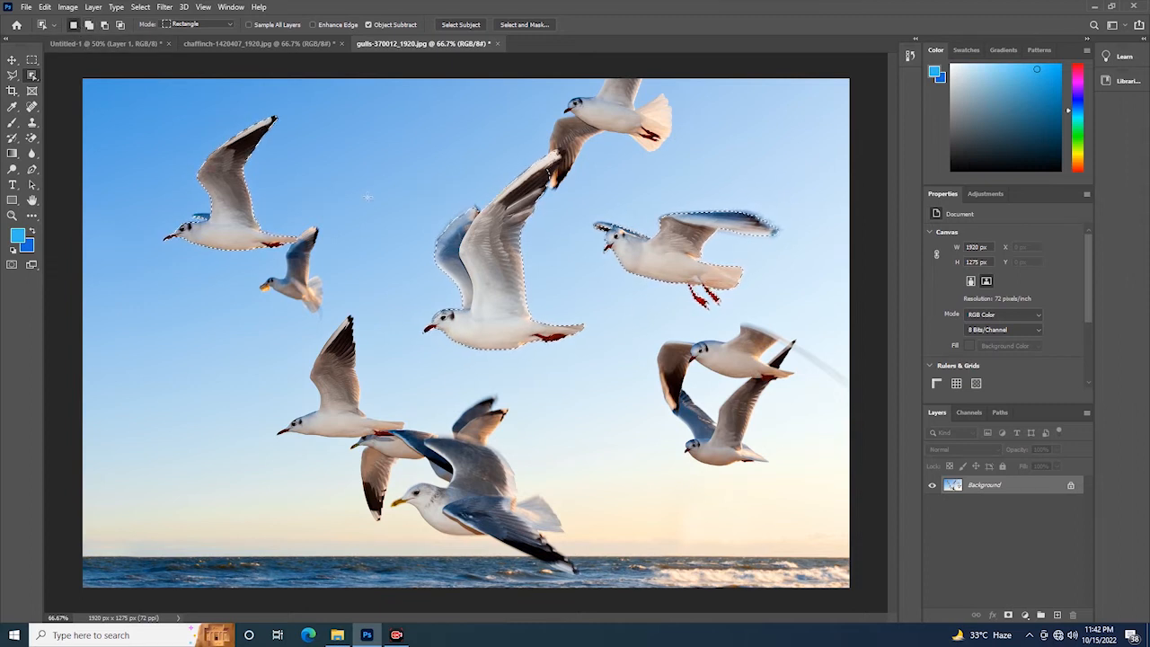
left_click(364, 203)
left_click_drag(135, 104, 297, 269)
left_click_drag(409, 142, 598, 356)
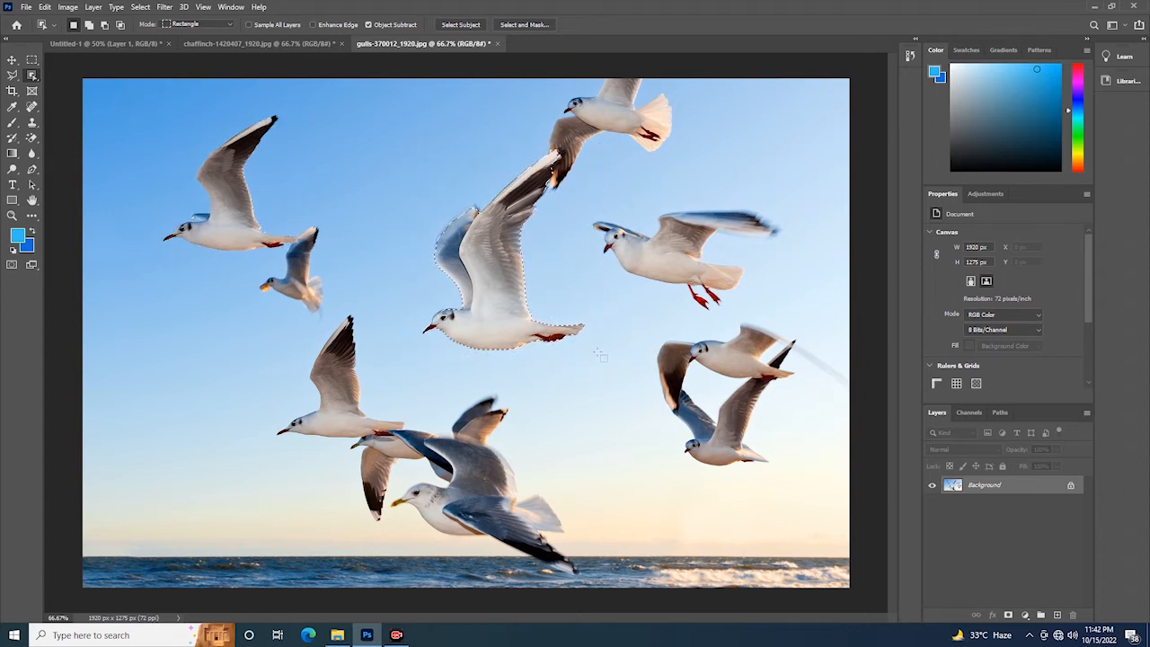
key("ctrl+d")
- Try the Object Selection Tool's Lasso mode around the upper-left gull
left_click(232, 27)
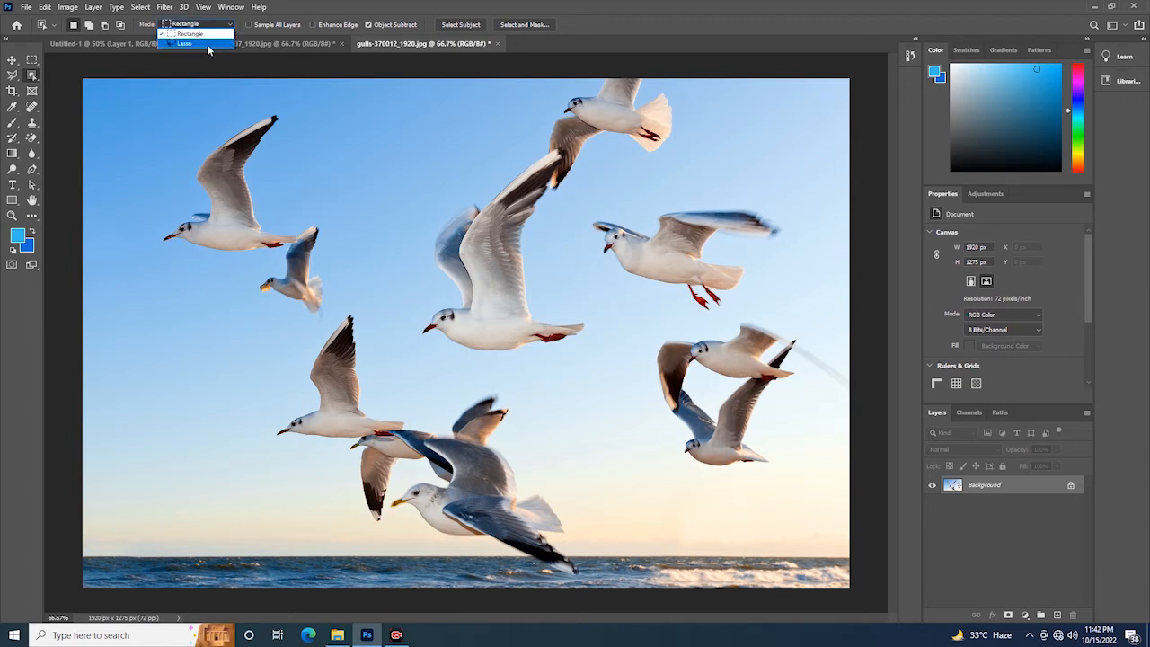
left_click(207, 45)
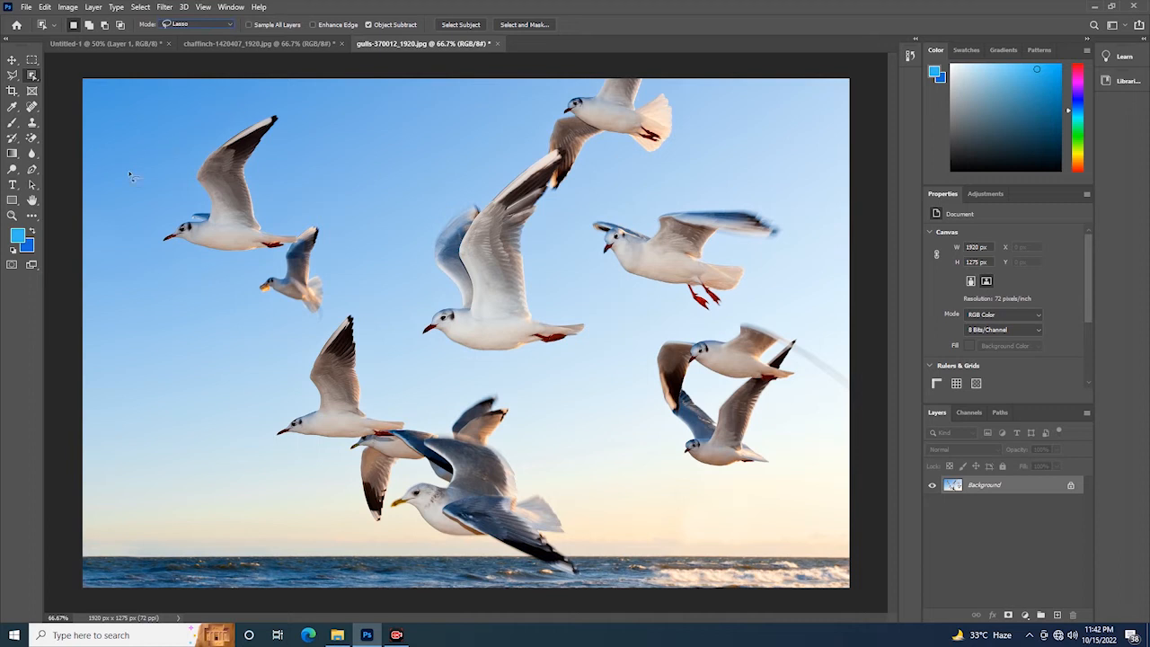
mouse_move(201, 115)
left_mouse_down()
mouse_move(128, 190)
mouse_move(227, 290)
mouse_move(297, 256)
mouse_move(293, 126)
mouse_move(284, 104)
mouse_move(222, 105)
mouse_move(202, 120)
left_mouse_up()
left_click(216, 214)
- Select the upper-left gull and the small gull below it using Rectangle mode with Add to Selection
left_click(230, 30)
left_click(199, 38)
left_click(89, 25)
mouse_move(135, 107)
left_mouse_down()
mouse_move(220, 99)
mouse_move(336, 227)
mouse_move(350, 319)
left_mouse_up()
- Try subtracting the small gull below the upper-left gull from the selection with a rectangle around it
left_click(104, 25)
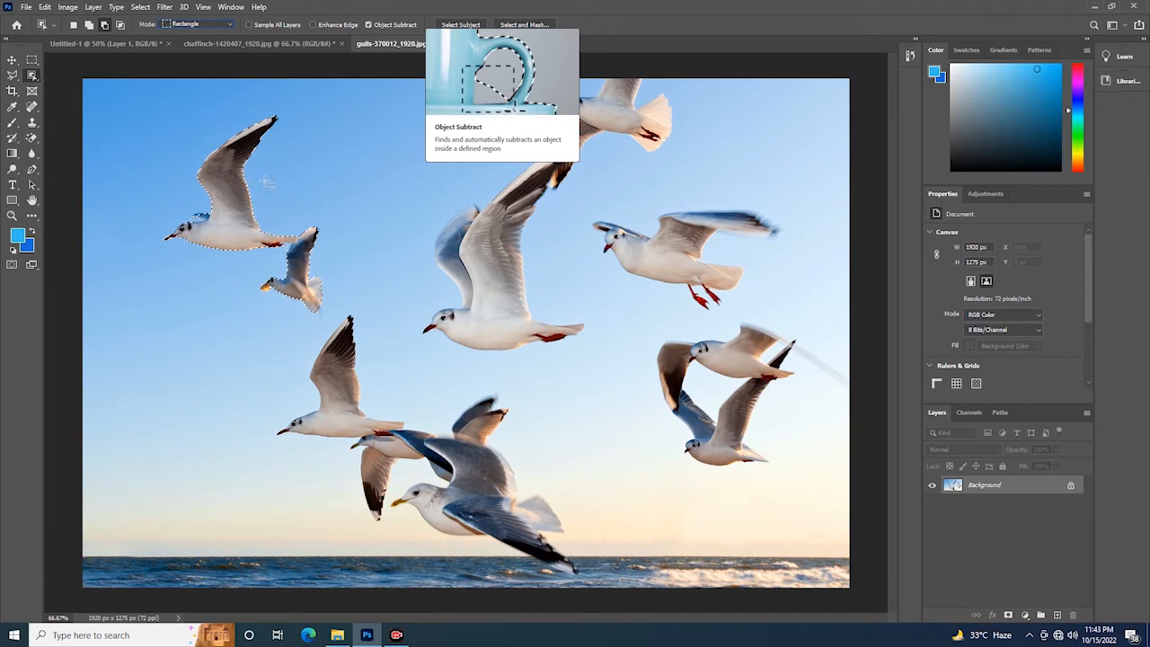
left_click_drag(240, 176, 336, 325)
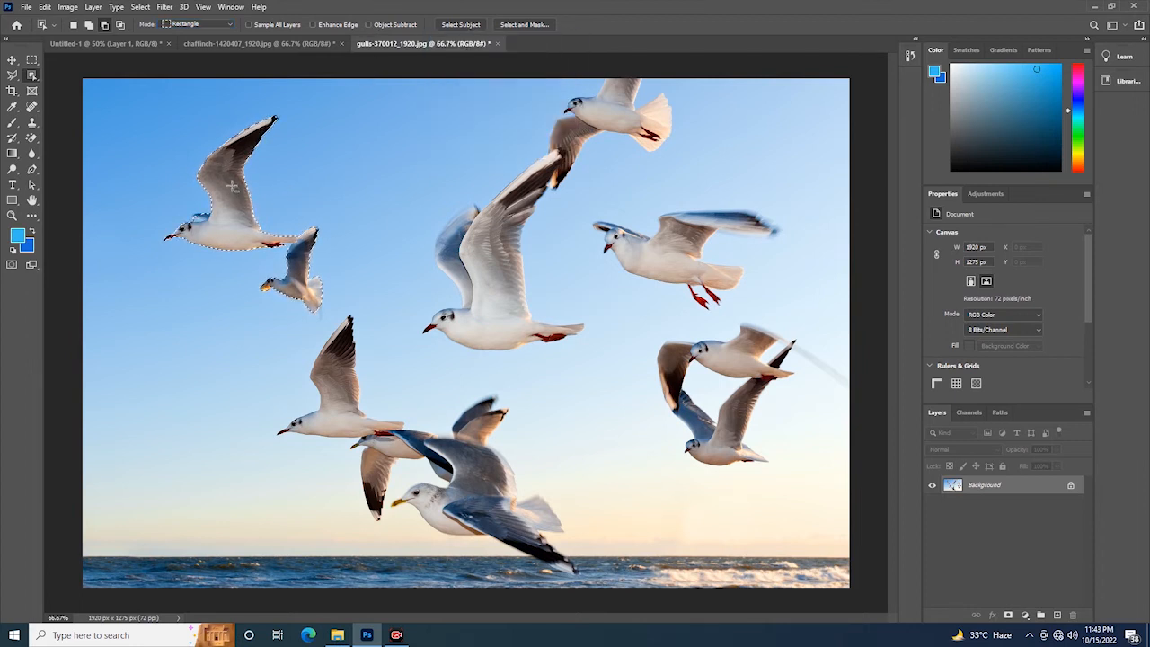
left_click_drag(323, 255, 334, 324)
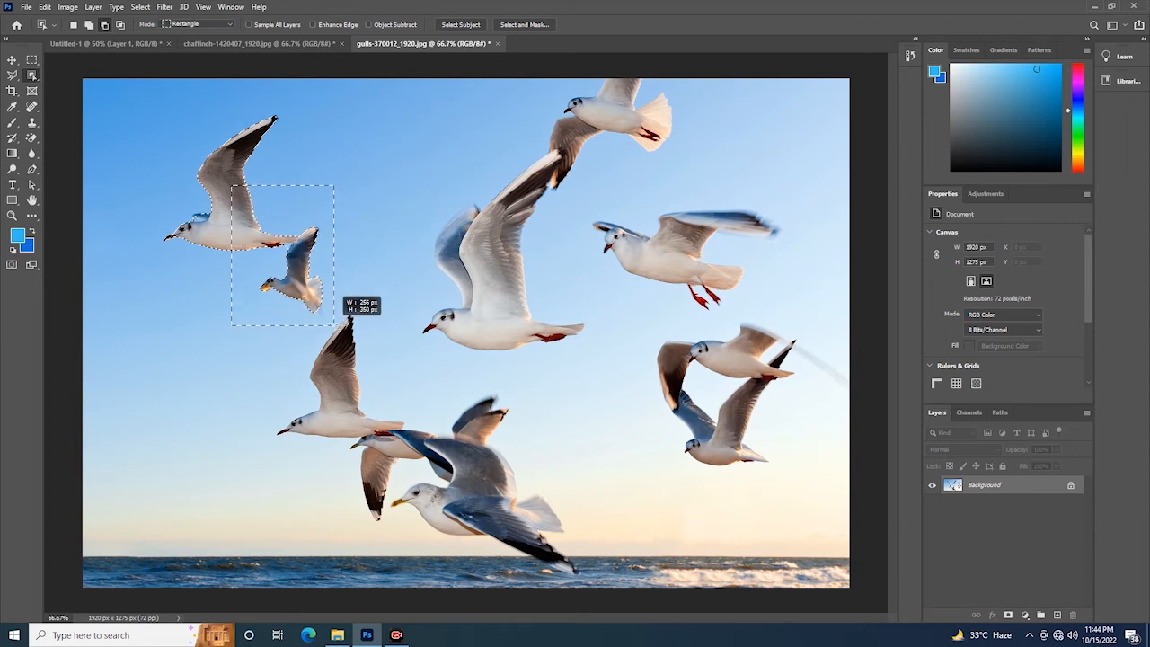
mouse_move(334, 324)
left_mouse_down()
mouse_move(323, 313)
mouse_move(334, 320)
left_mouse_up()
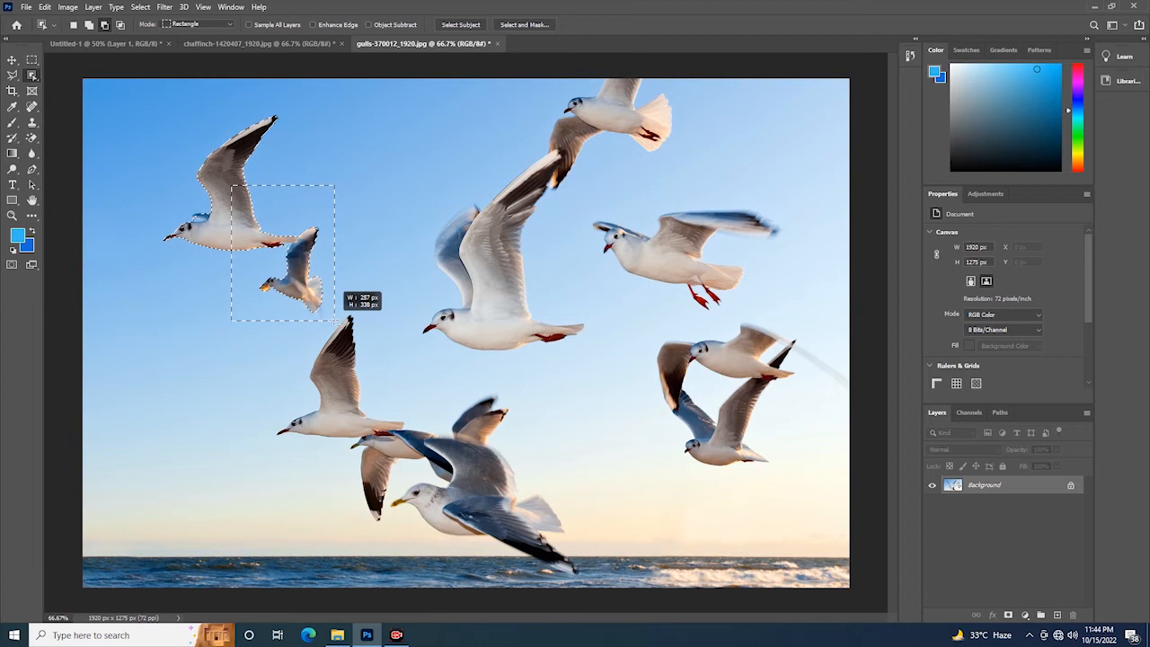
left_click_drag(335, 320, 333, 321)
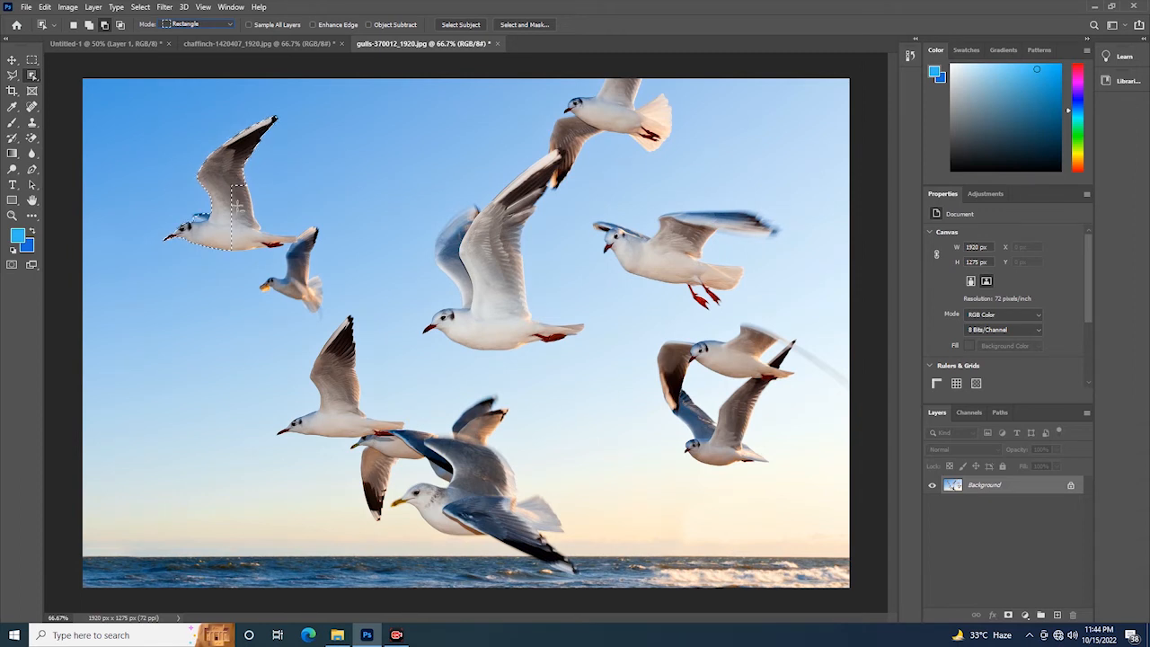
left_click_drag(238, 209, 330, 317)
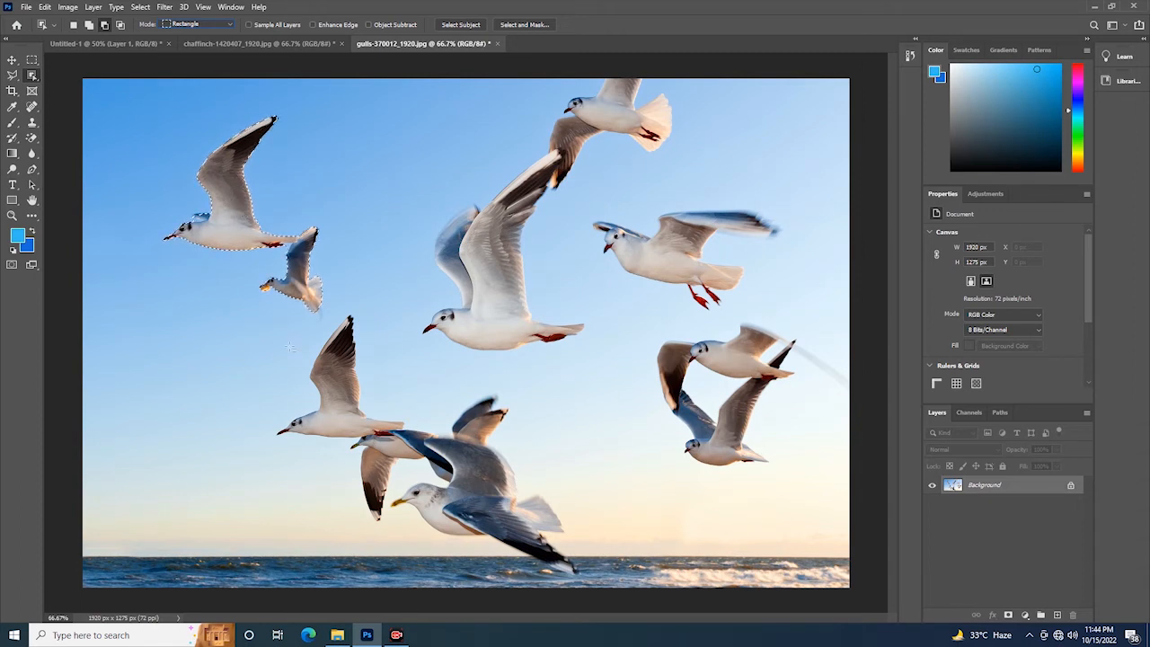
- Add the overlapping group of gulls in the lower part of the photo to the selection
left_click(89, 25)
left_click_drag(280, 325, 545, 553)
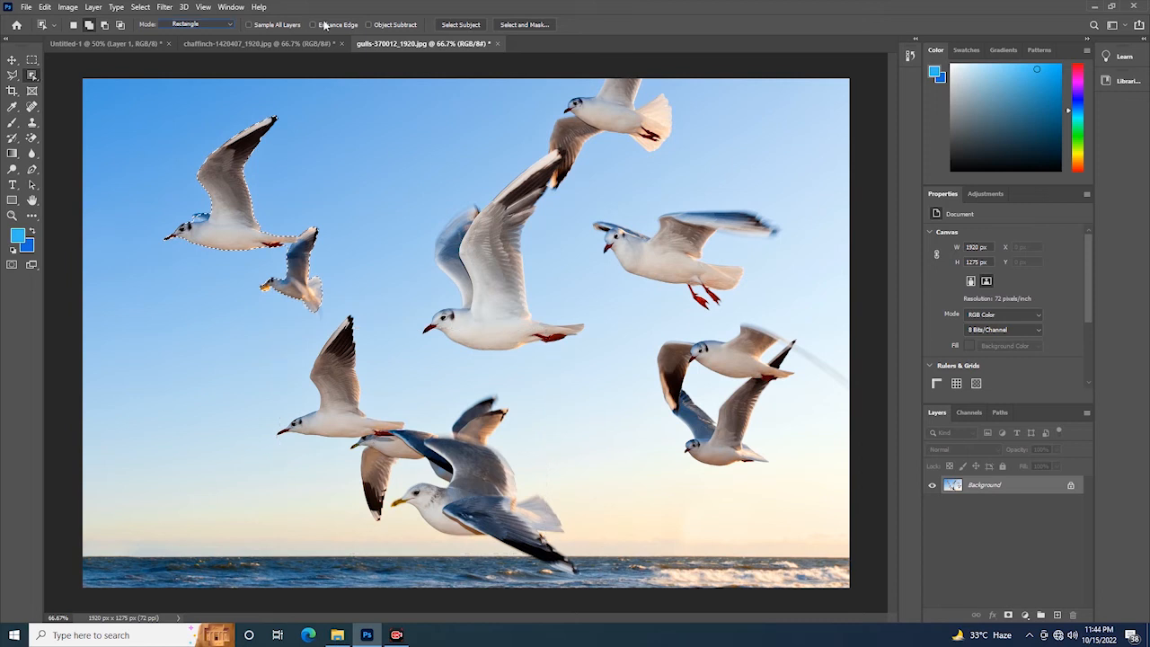
- Try Object Subtract on the lower gull group, undo it, and subtract a rectangle covering the large grey gull
left_click(370, 26)
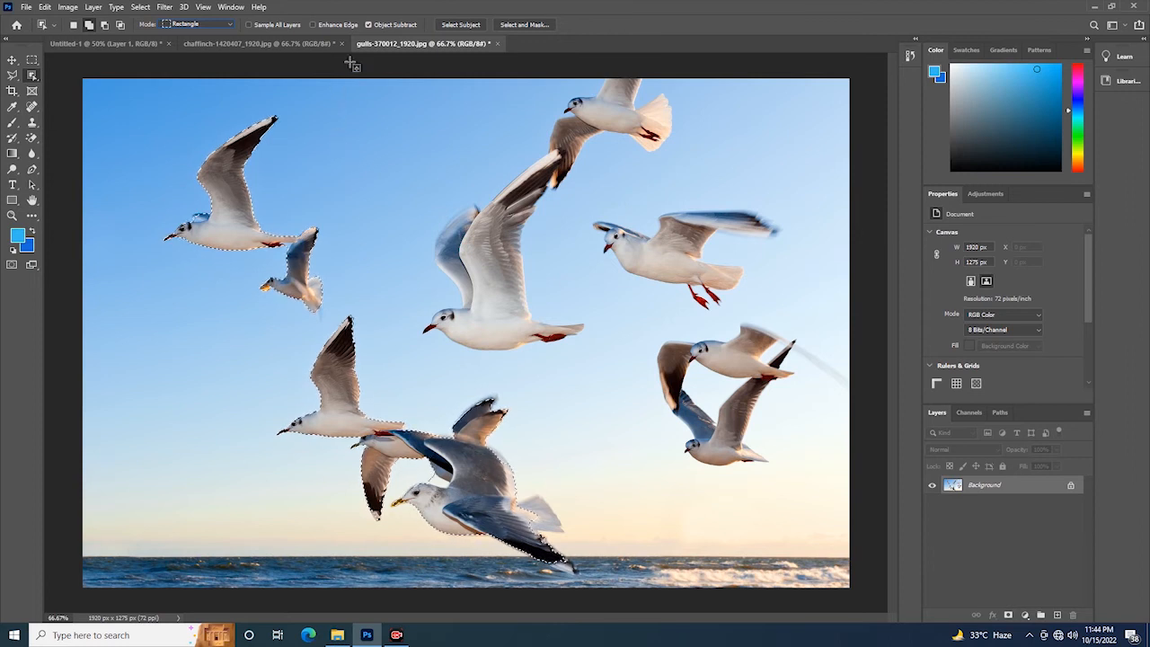
key("alt")
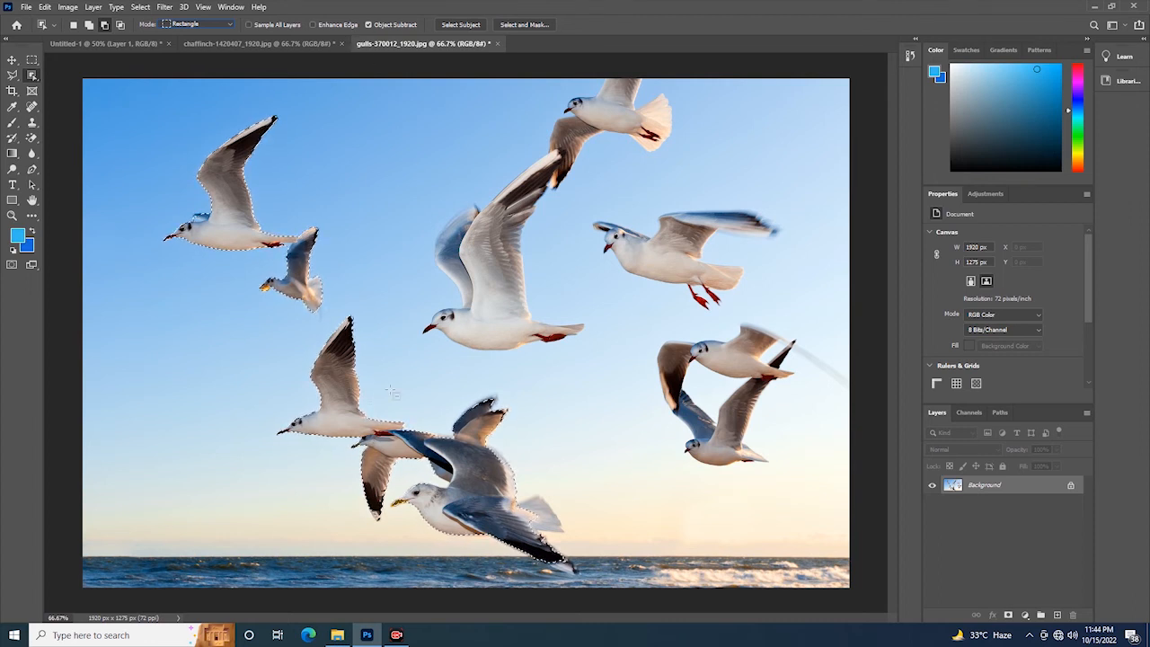
left_click_drag(434, 418, 595, 575)
key("ctrl+z")
left_click_drag(369, 400, 578, 579)
- Switch to the Quick Selection Tool
right_click(32, 79)
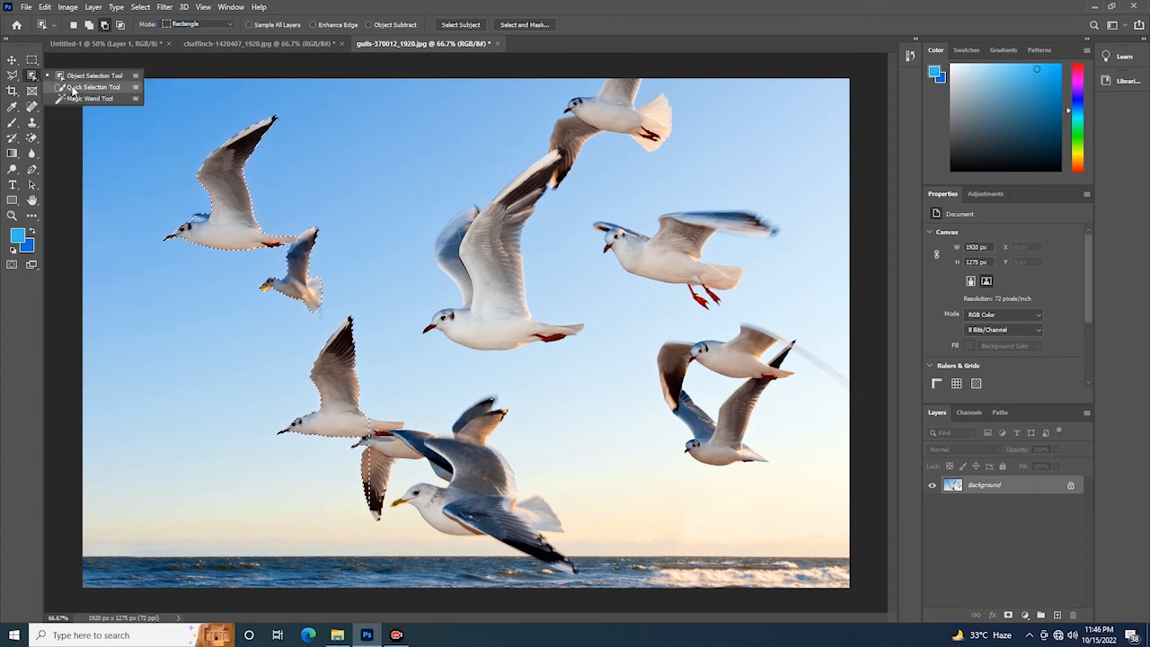